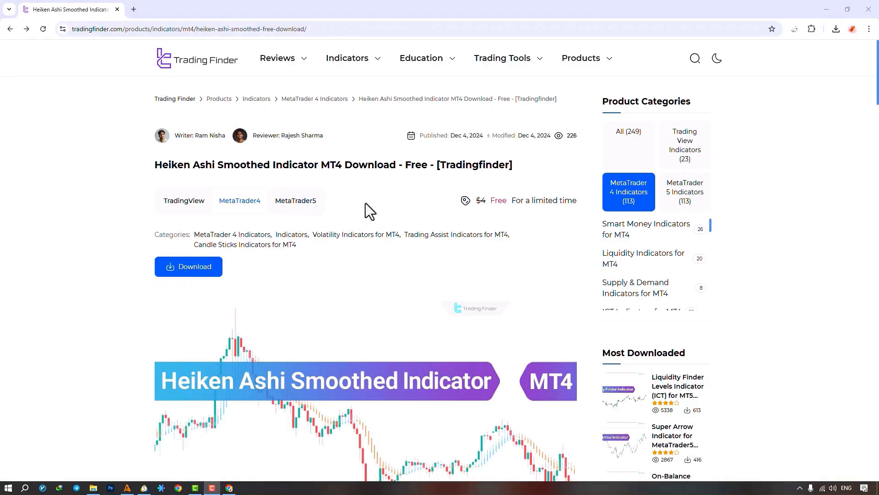
- Review the indicator's description and specifications in Chrome, then switch to MetaTrader 4
scroll(365, 203, down, 5)
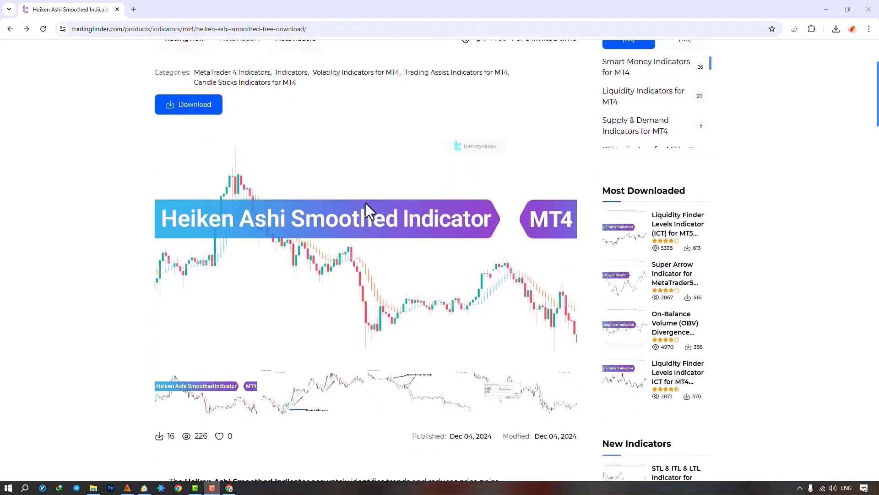
scroll(366, 204, down, 6)
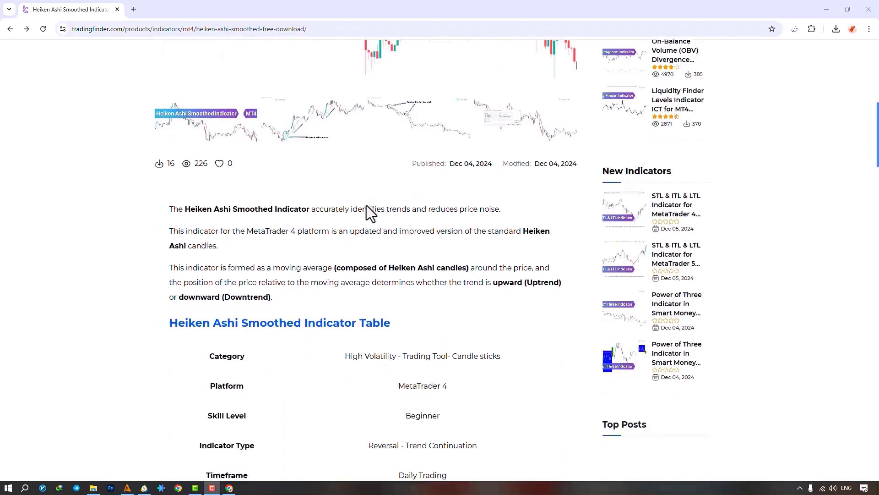
scroll(366, 205, down, 5)
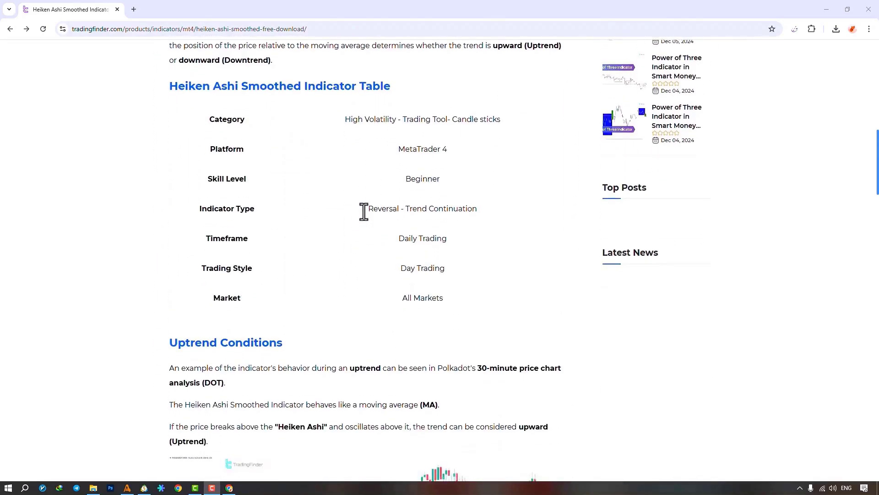
scroll(364, 212, down, 5)
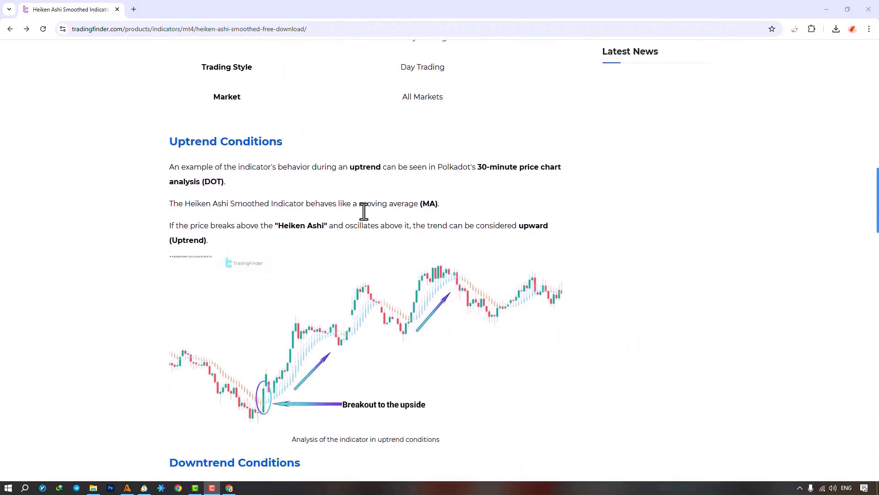
scroll(365, 212, up, 9)
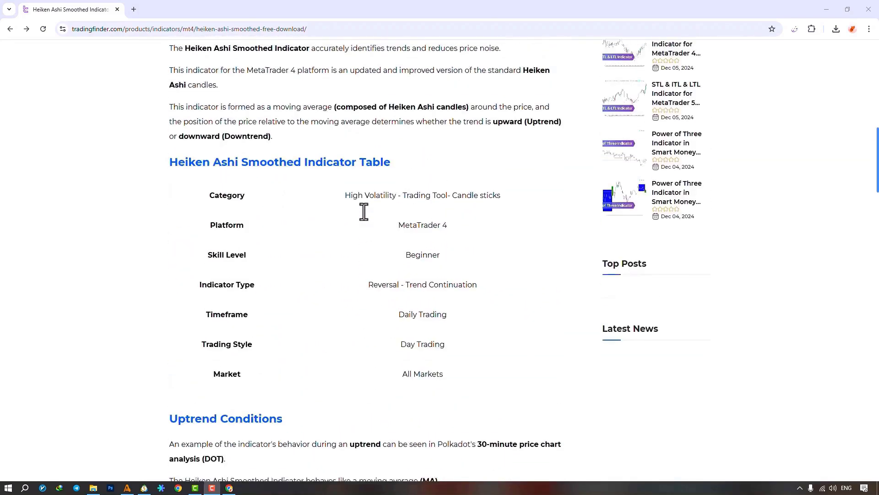
scroll(364, 212, up, 9)
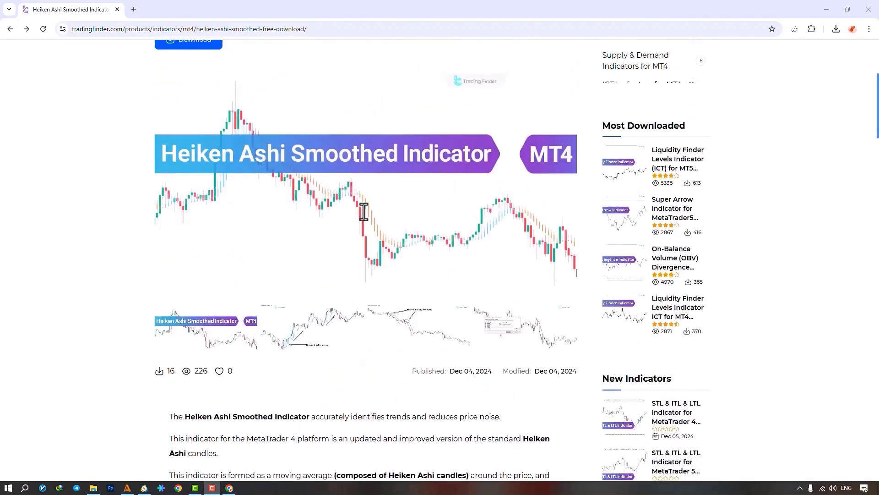
scroll(364, 211, up, 3)
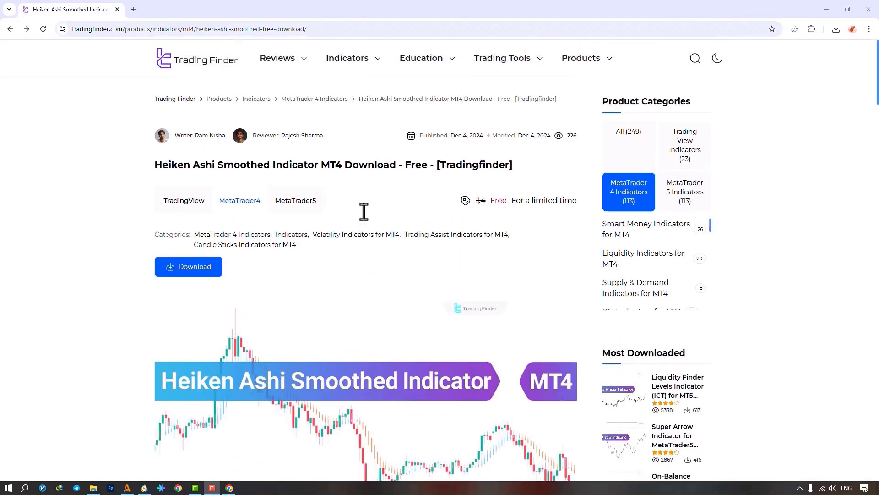
key(alt+Tab)
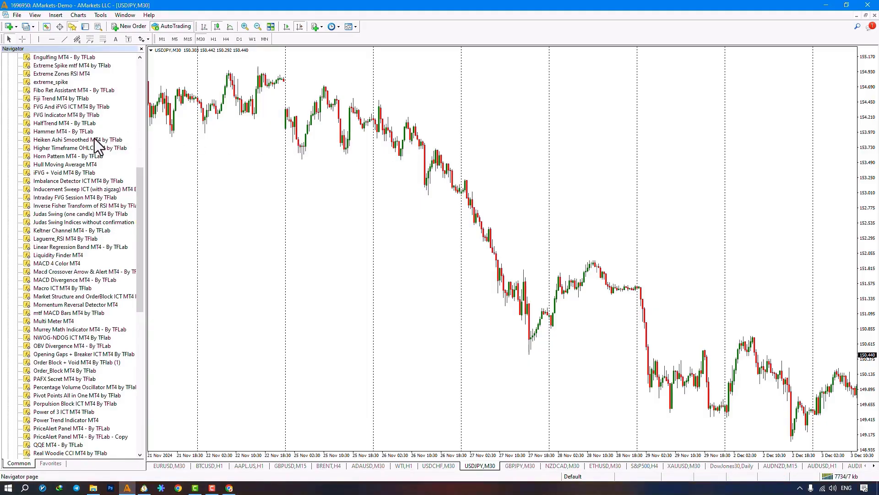
- Attach Heiken Ashi Smoothed MT4 by TFlab to the USDJPY M30 chart with DLL imports allowed
drag(98, 145, 323, 212)
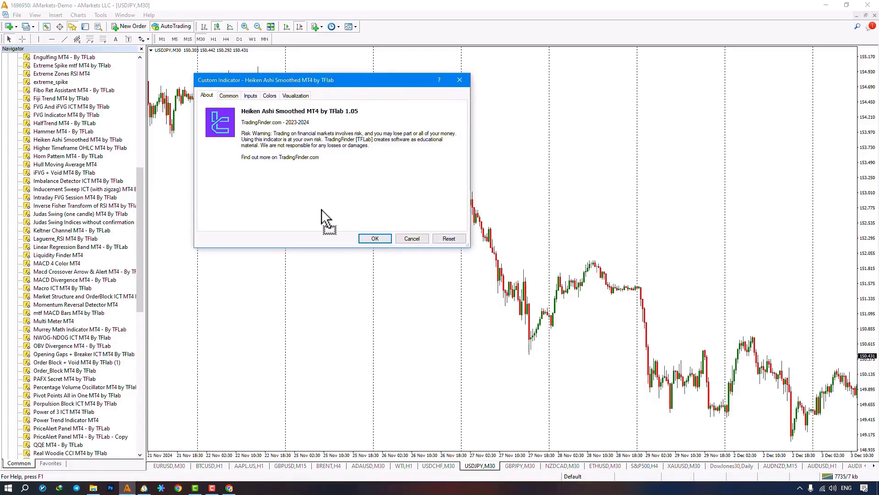
click(236, 96)
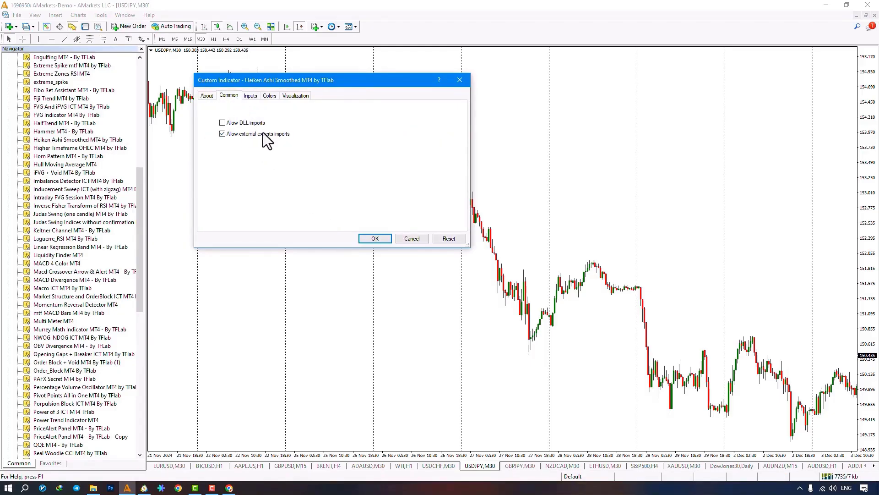
click(223, 124)
click(371, 241)
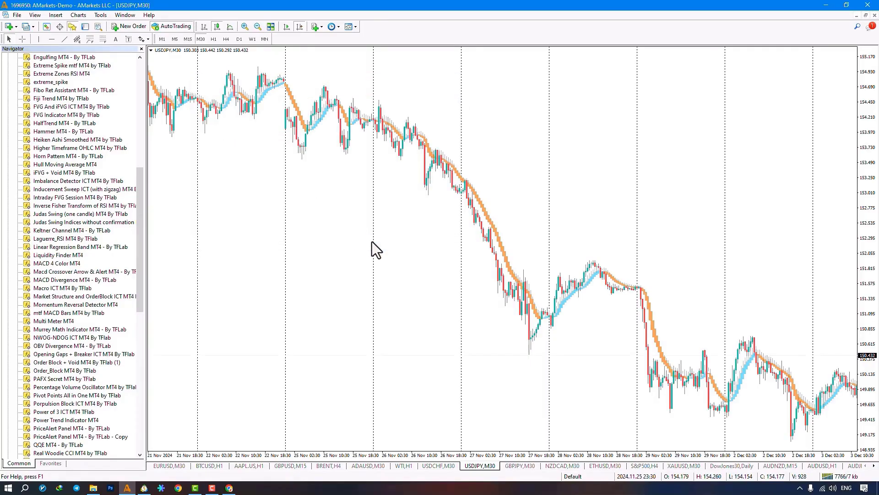
- Zoom in on the candles and move the chart toward the newest bars
drag(721, 280, 538, 292)
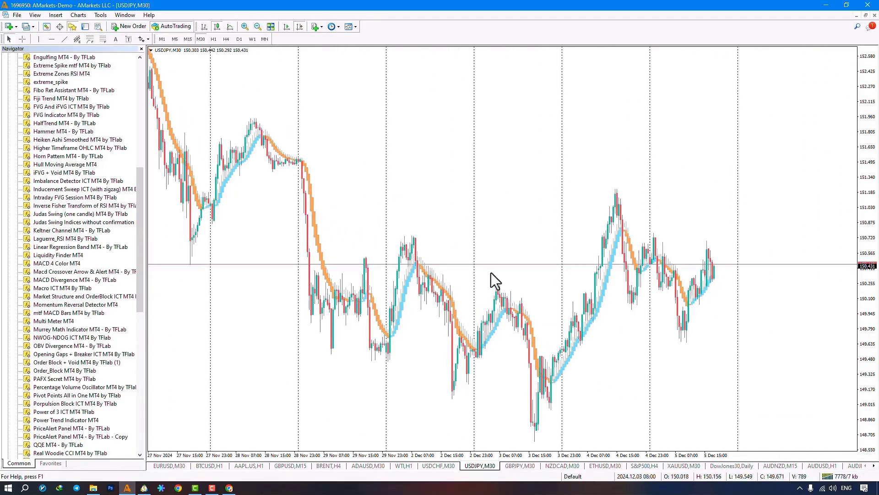
click(247, 25)
drag(411, 242, 331, 217)
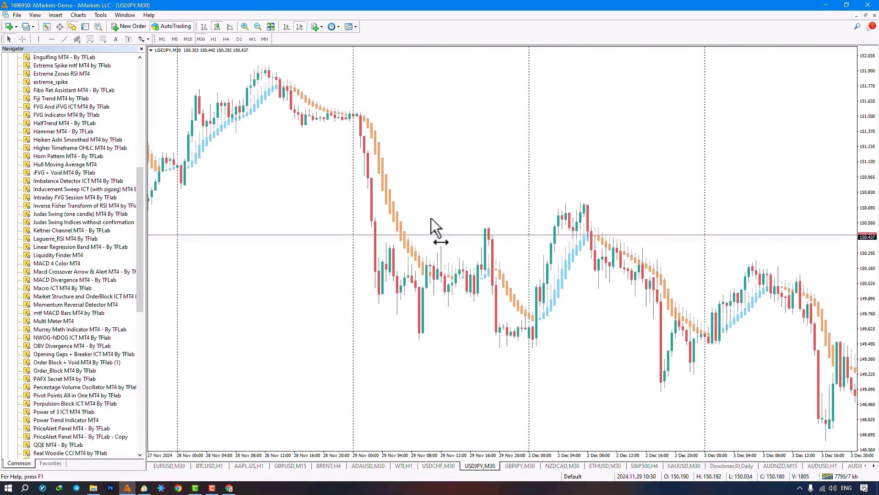
drag(433, 220, 390, 218)
drag(577, 247, 340, 234)
drag(387, 291, 314, 281)
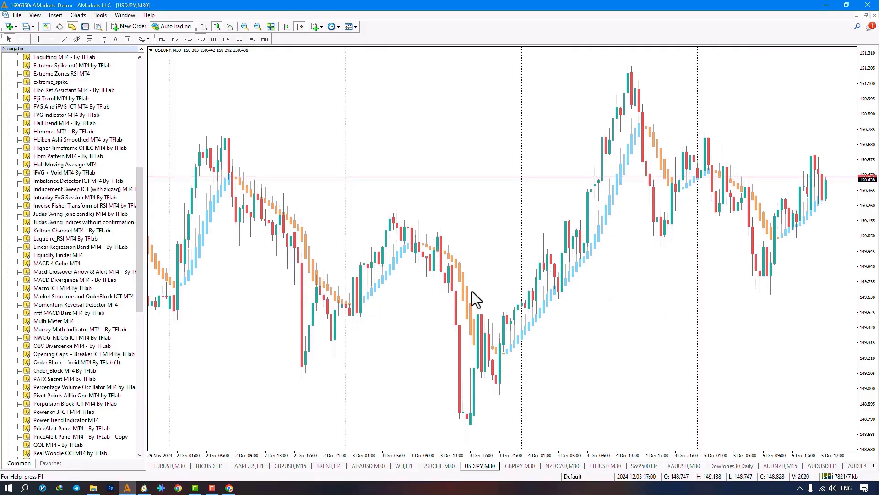
- Show the 2–5 Dec bars and measure a price move with the crosshair
drag(560, 360, 498, 359)
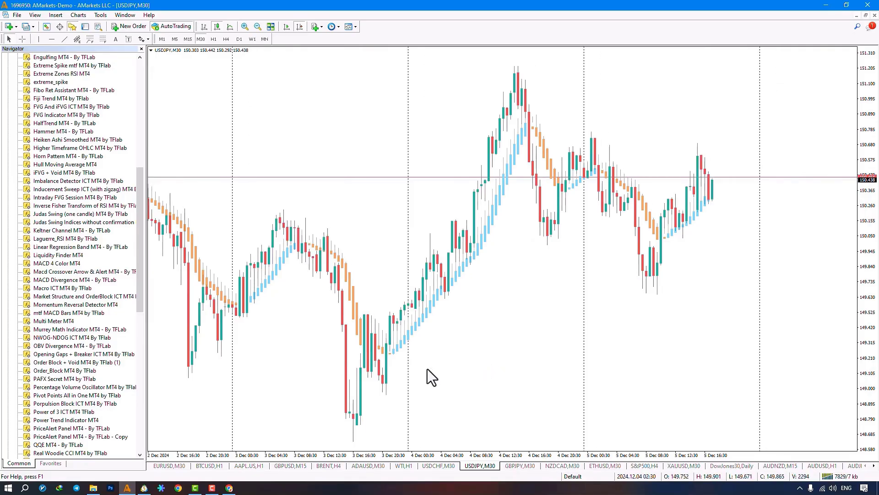
middle_click(309, 232)
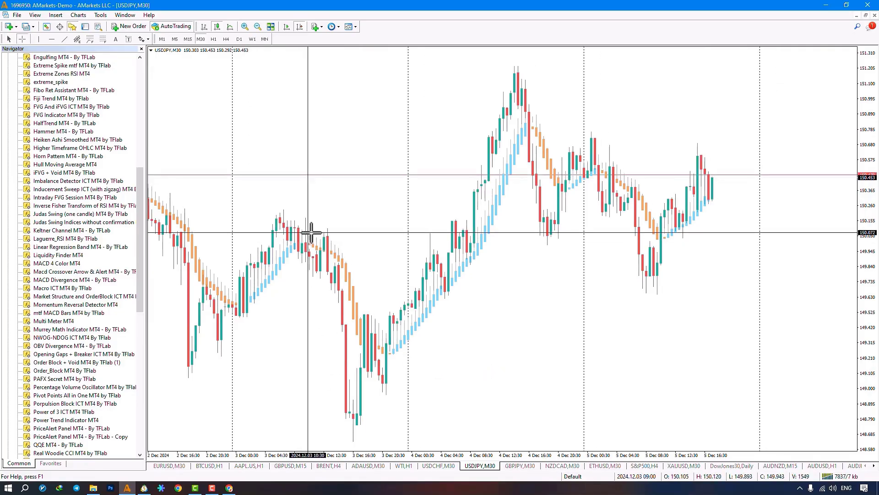
drag(390, 357, 531, 113)
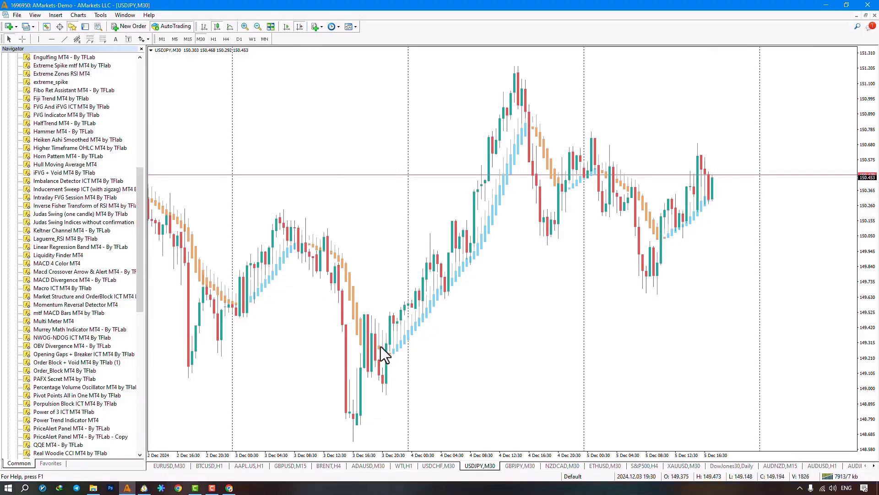
- Open the Heiken Ashi Smoothed inputs from the Indicators List and select chart_theme
right_click(367, 153)
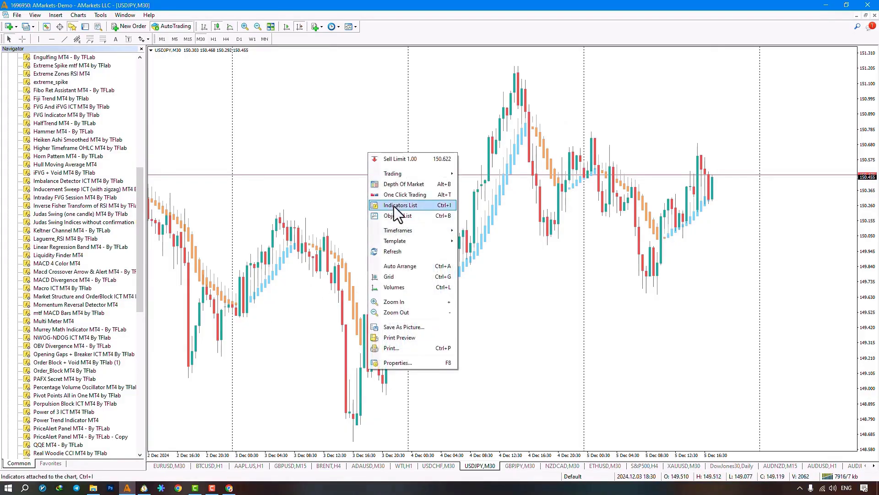
click(399, 159)
double_click(239, 143)
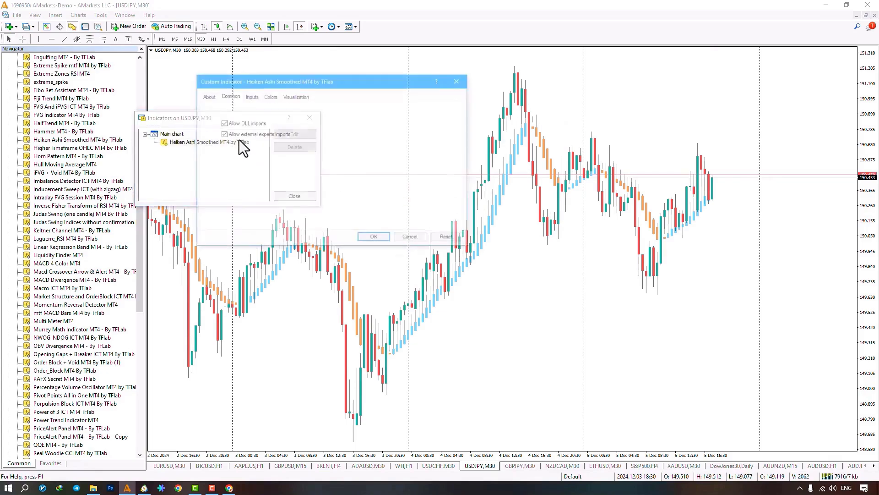
click(252, 96)
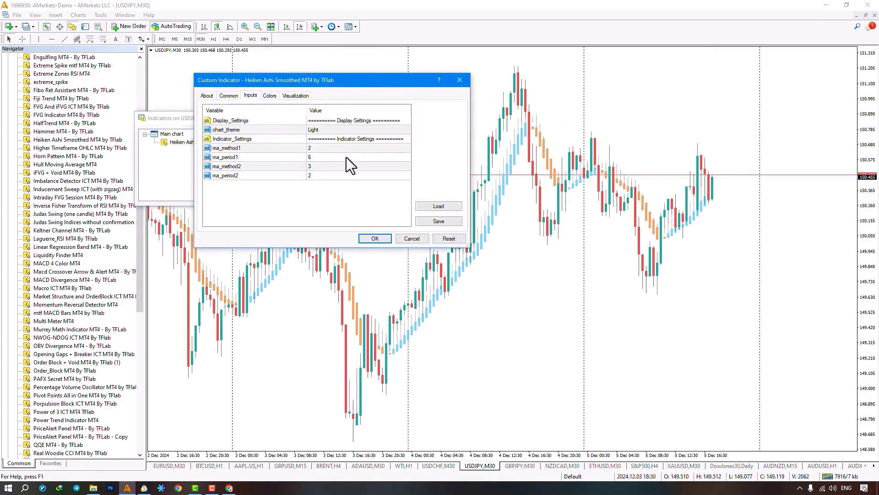
click(329, 129)
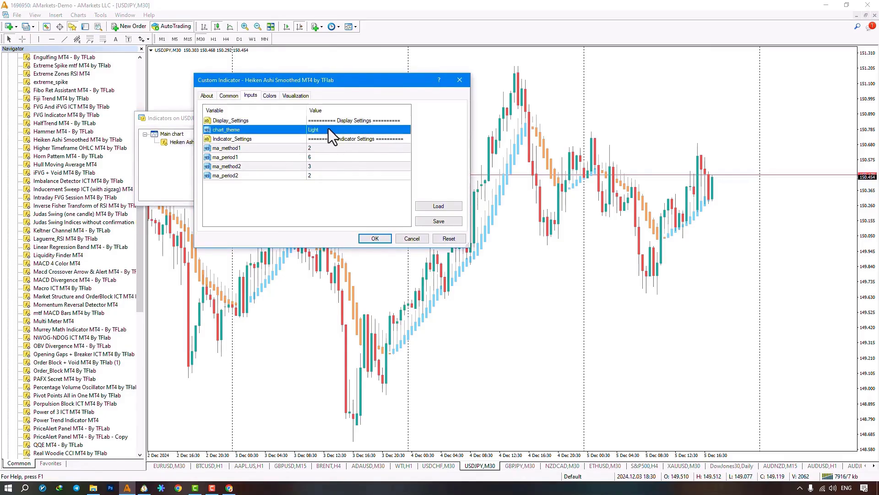
click(329, 129)
click(329, 129)
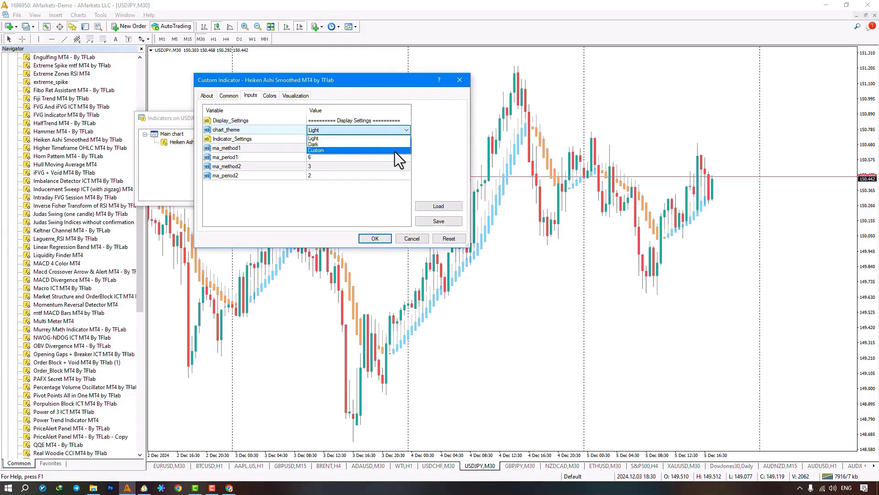
key(Escape)
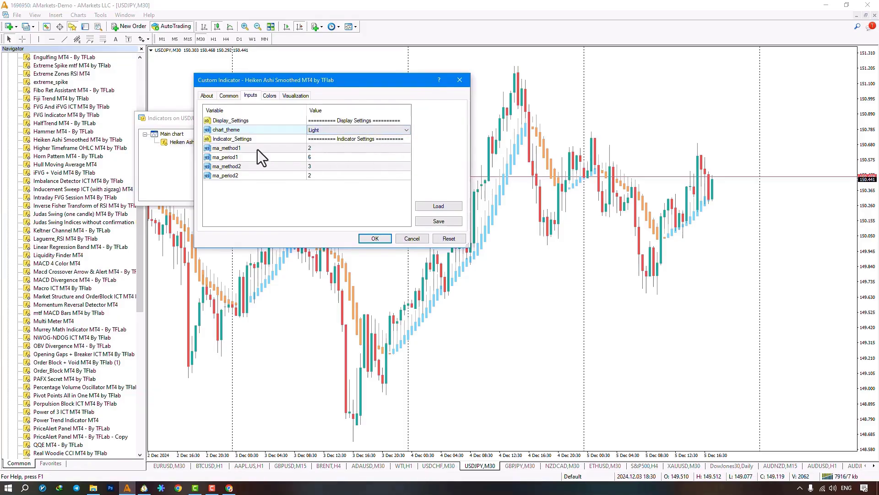
click(328, 160)
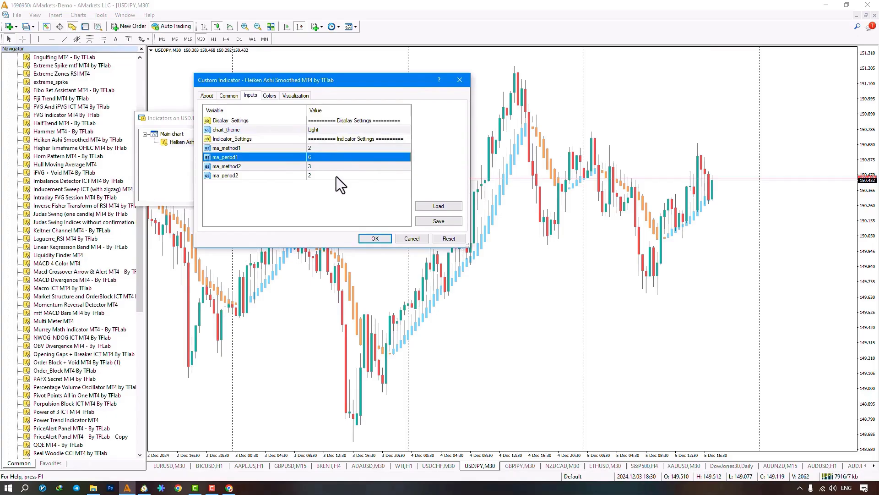
click(337, 176)
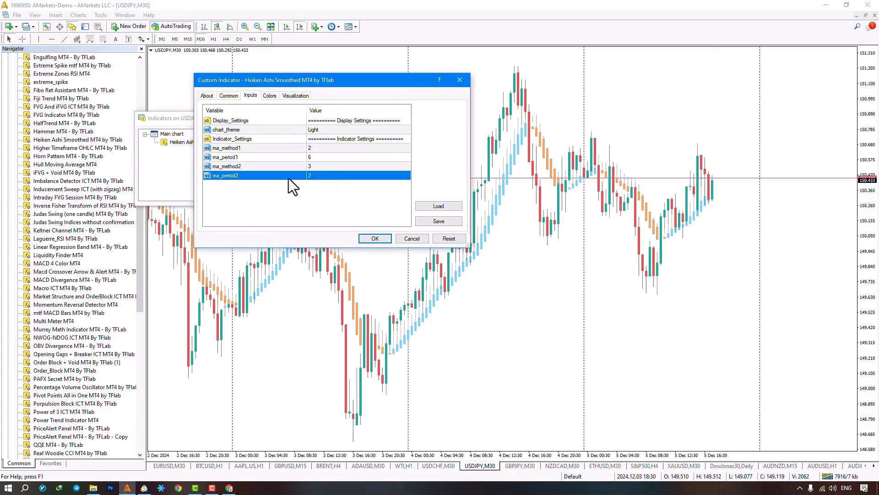
click(324, 156)
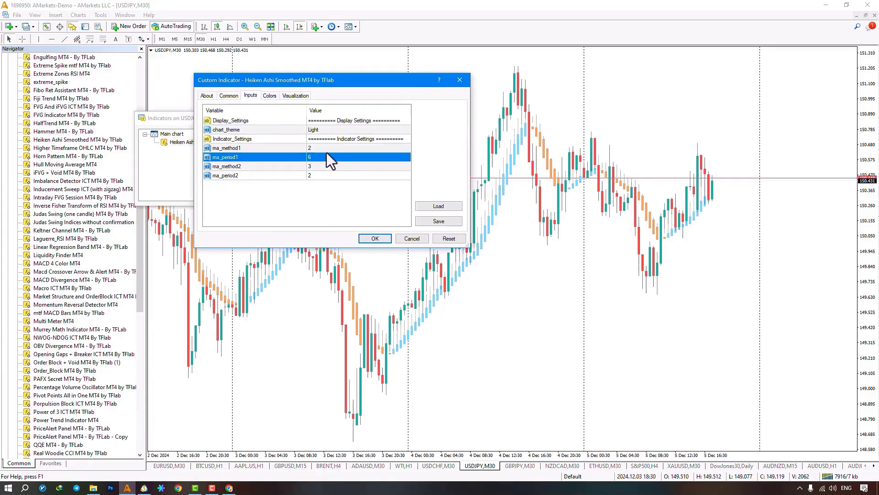
click(323, 177)
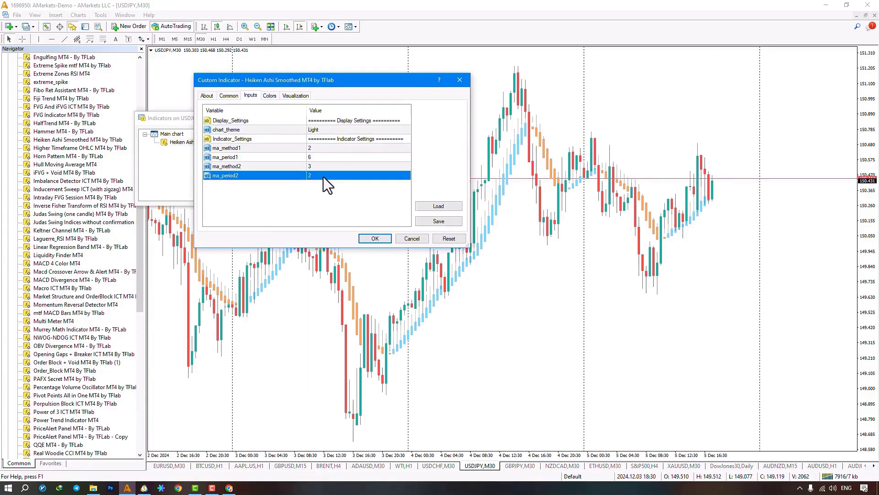
click(325, 166)
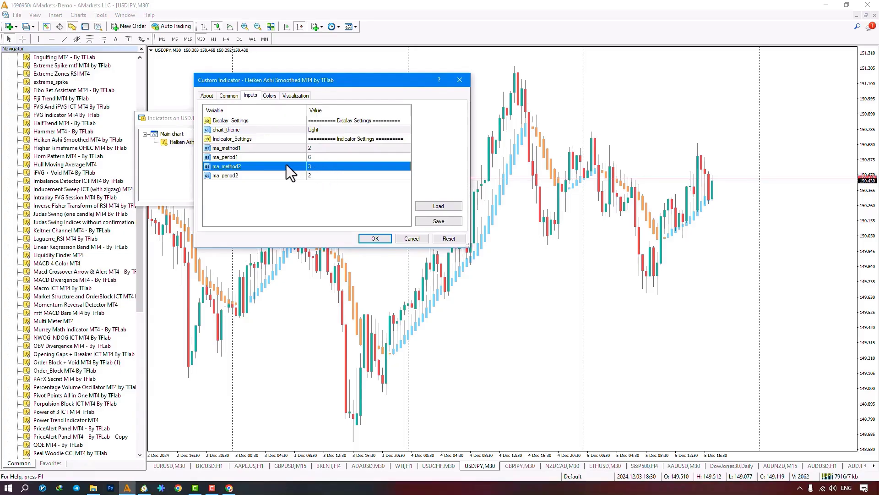
click(328, 149)
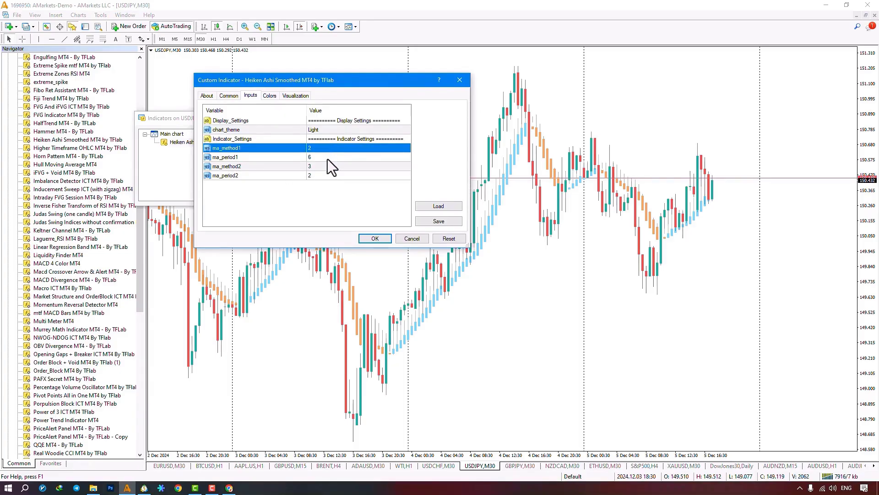
click(328, 168)
click(324, 150)
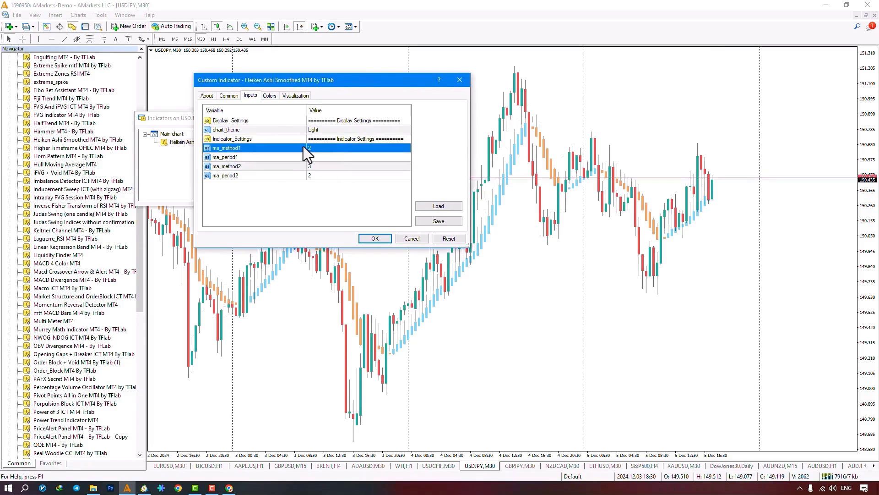
click(324, 168)
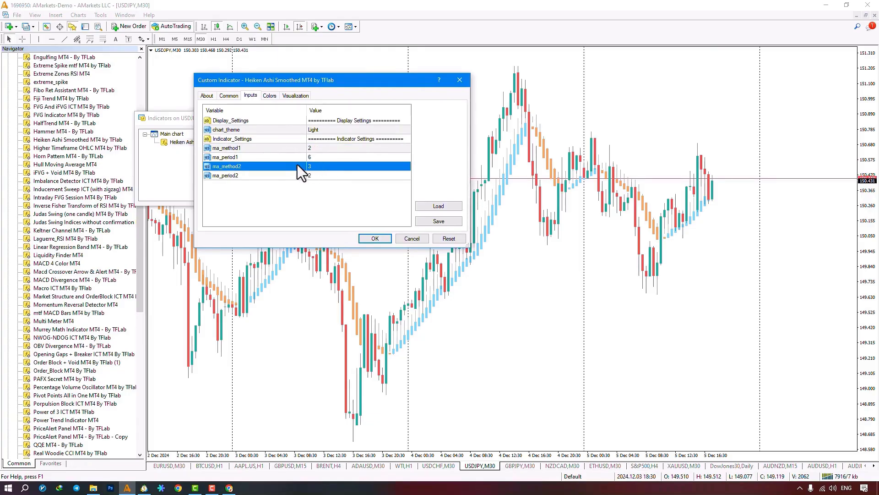
- Enter ma_method1 0 and ma_method2 2, then switch to MetaTrader 5
double_click(322, 148)
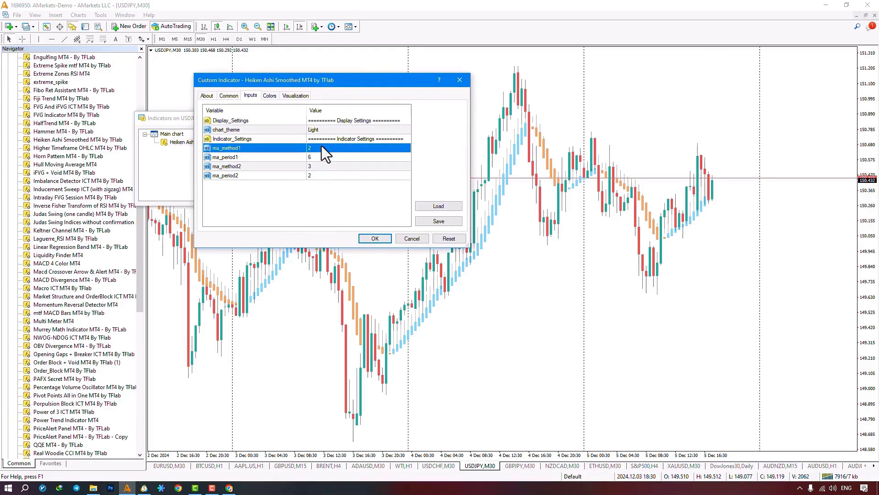
text(0)
double_click(321, 167)
text(2)
click(325, 187)
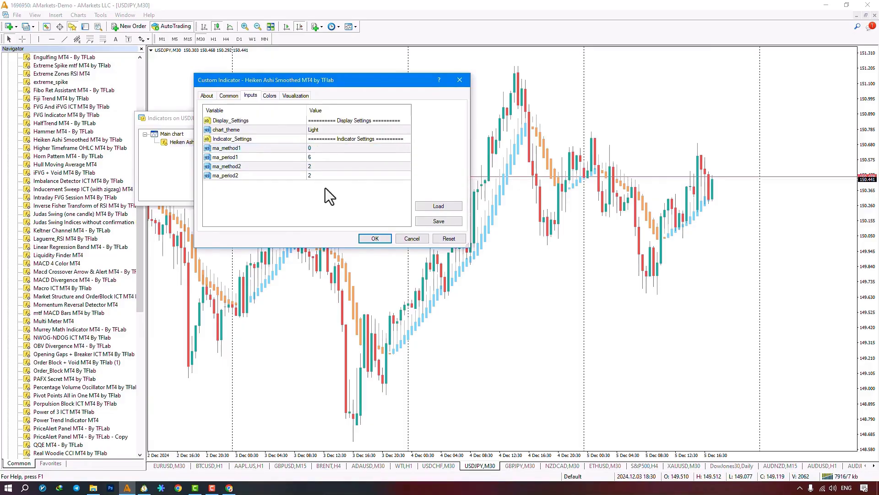
click(320, 167)
click(324, 149)
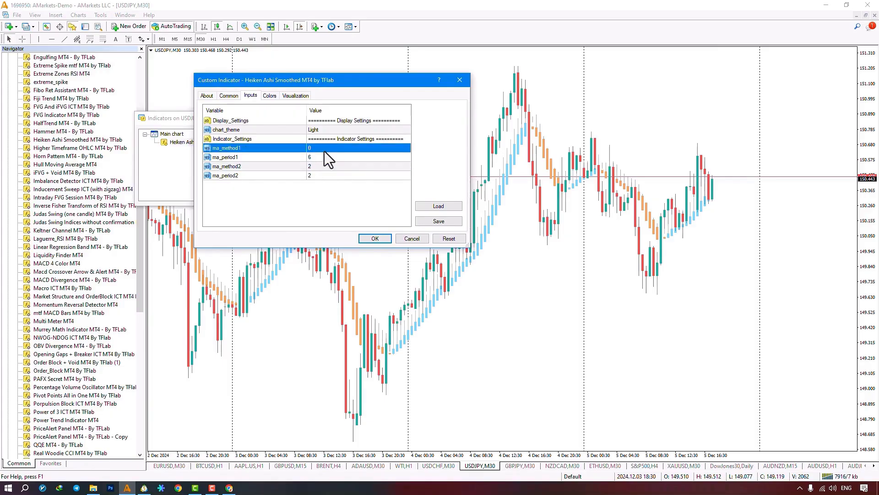
key(alt+Tab)
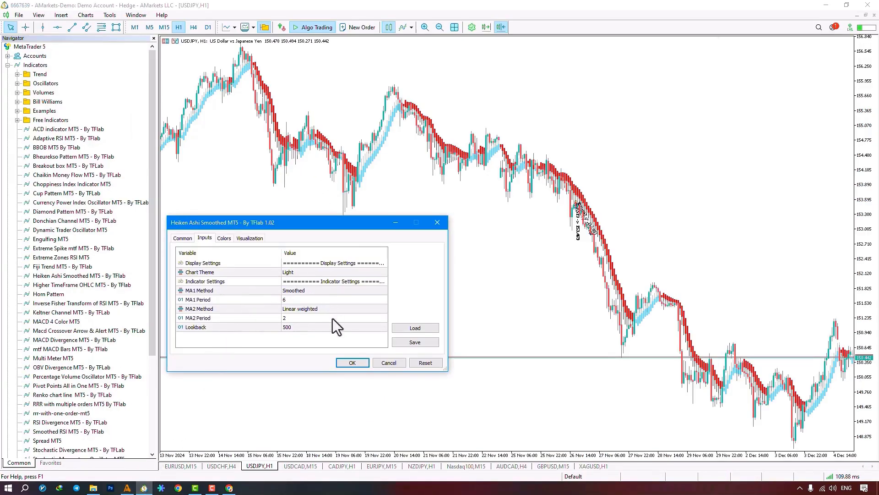
- Check the MA1 Method options in MetaTrader 5, keeping Smoothed
click(316, 290)
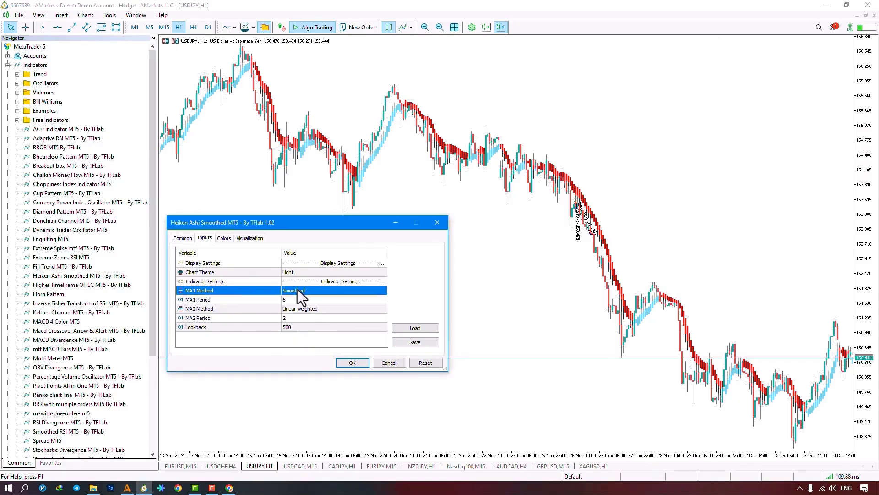
click(325, 291)
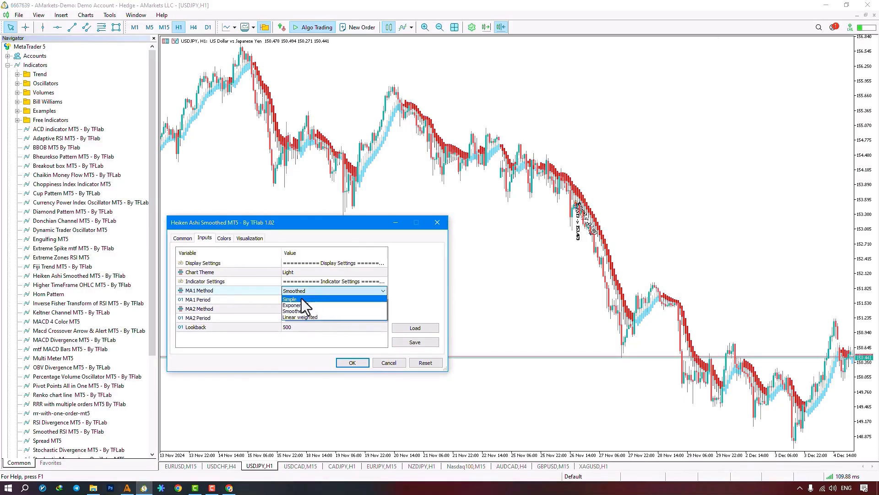
click(328, 322)
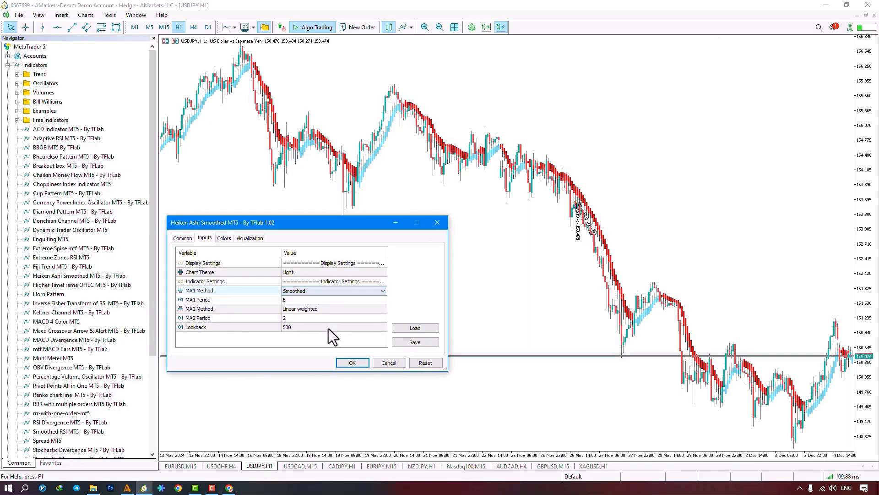
click(316, 290)
click(316, 291)
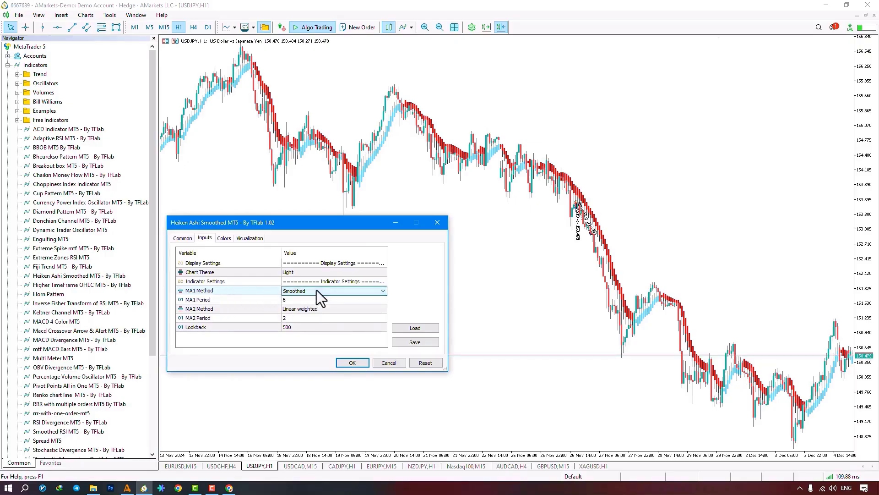
click(317, 290)
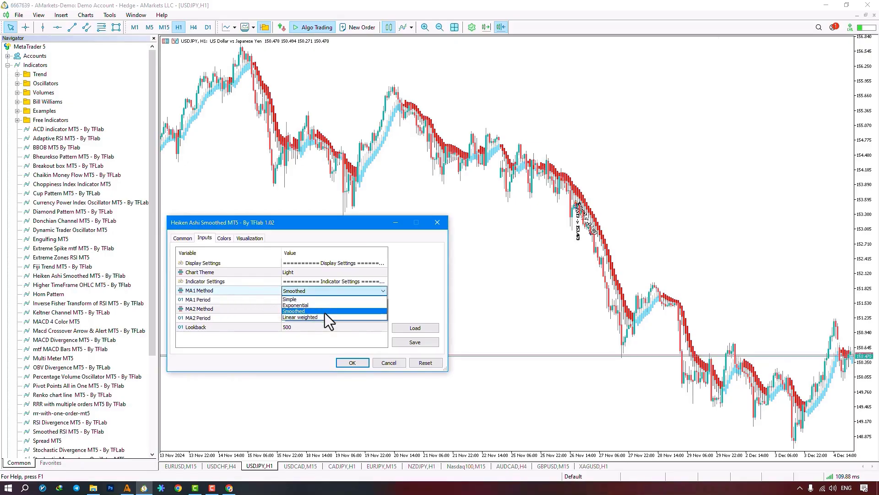
click(324, 311)
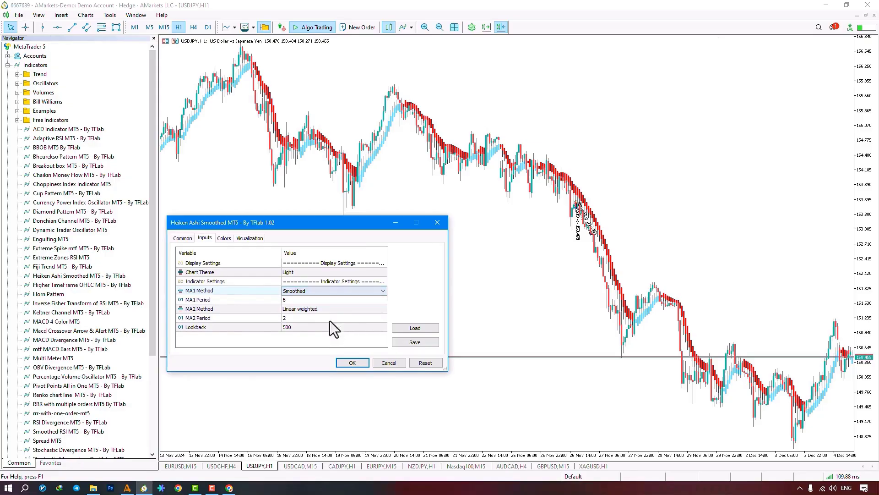
- Check the MA2 Method options, keeping Linear weighted, then return to MetaTrader 4
click(319, 310)
click(319, 311)
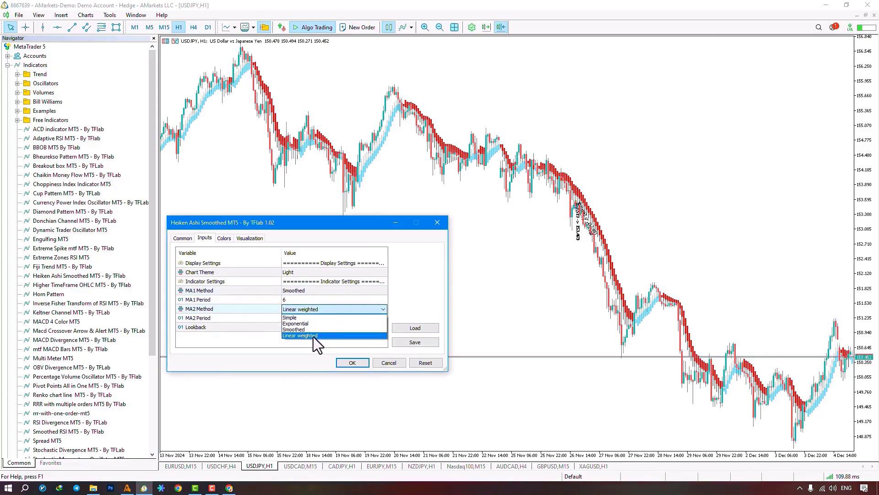
click(309, 347)
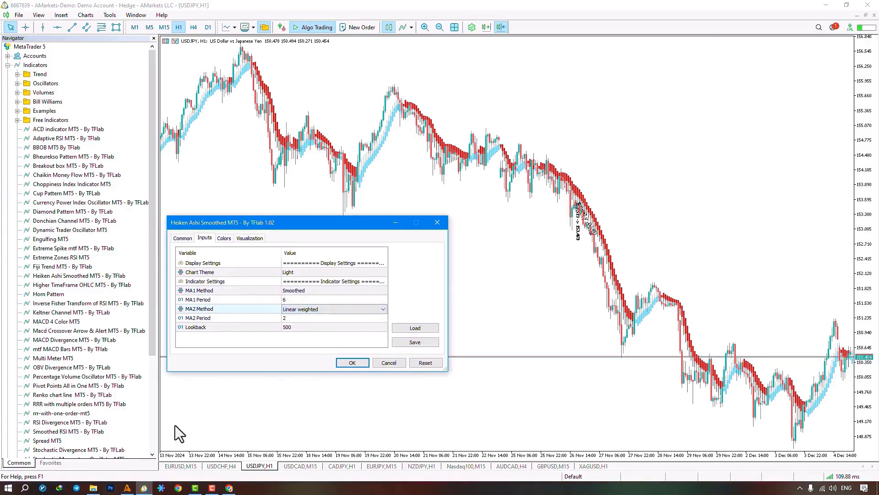
click(128, 488)
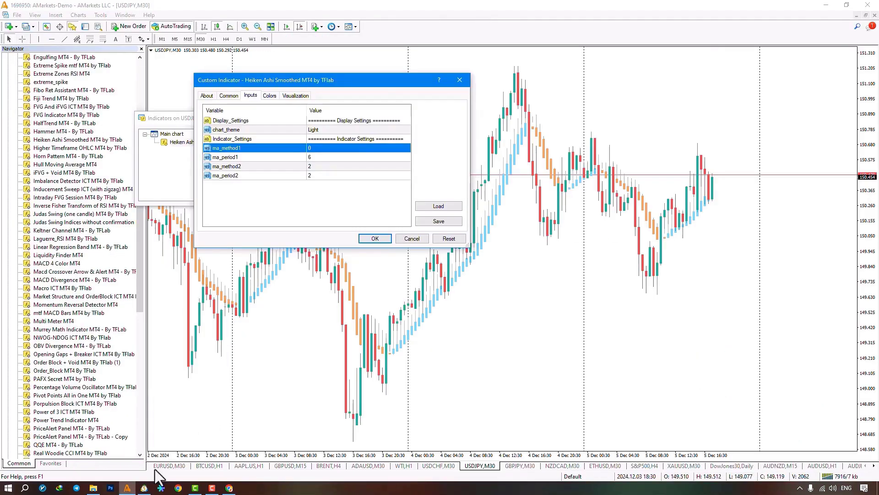
- Set chart_theme to Dark, apply with OK, and close the Indicators list
click(322, 146)
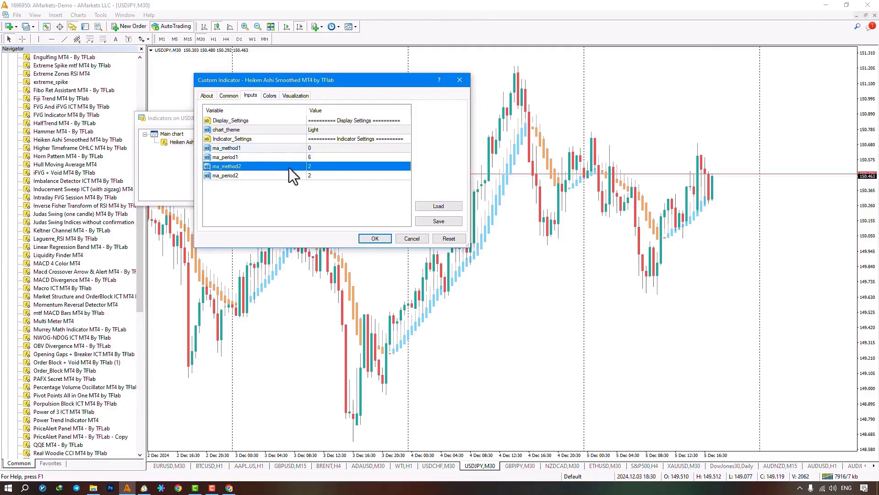
double_click(326, 130)
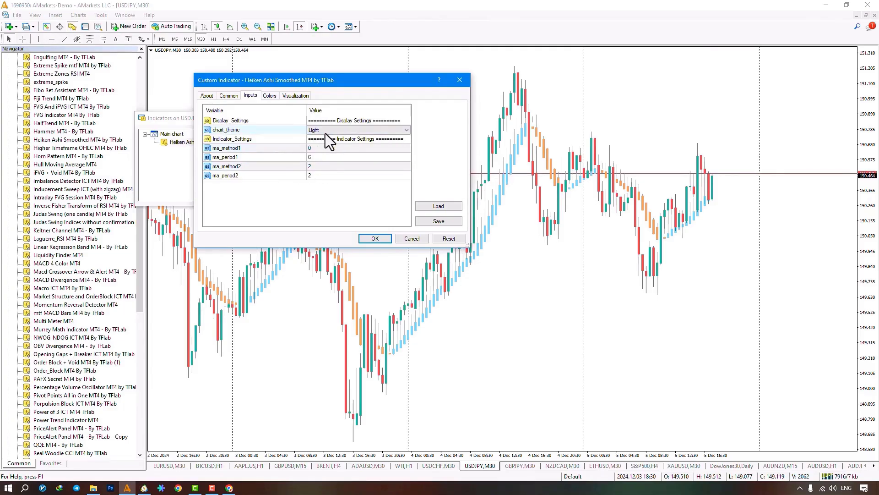
click(325, 144)
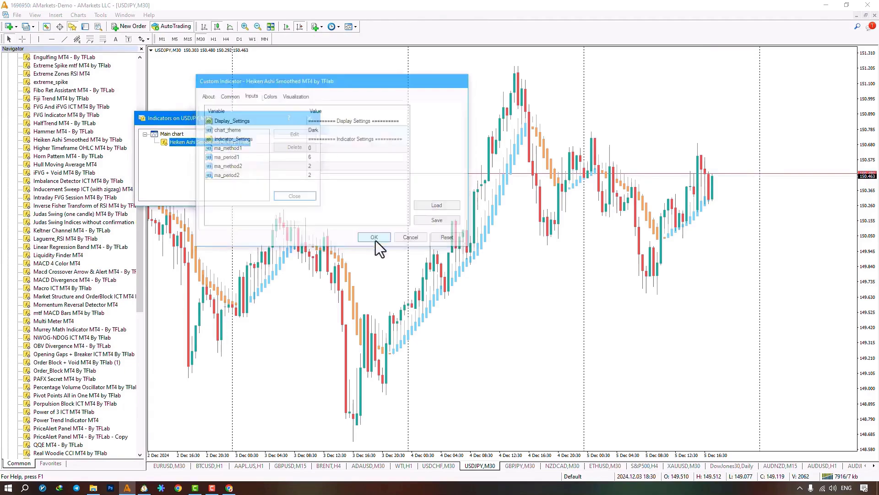
click(375, 238)
click(317, 118)
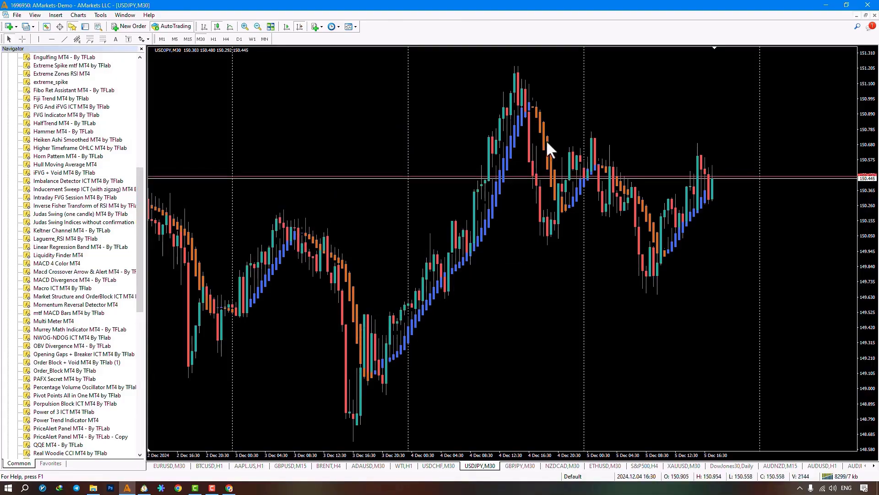
- Scroll the dark USDJPY chart back to the 25–29 Nov bars
scroll(434, 234, up, 3)
scroll(434, 234, up, 20)
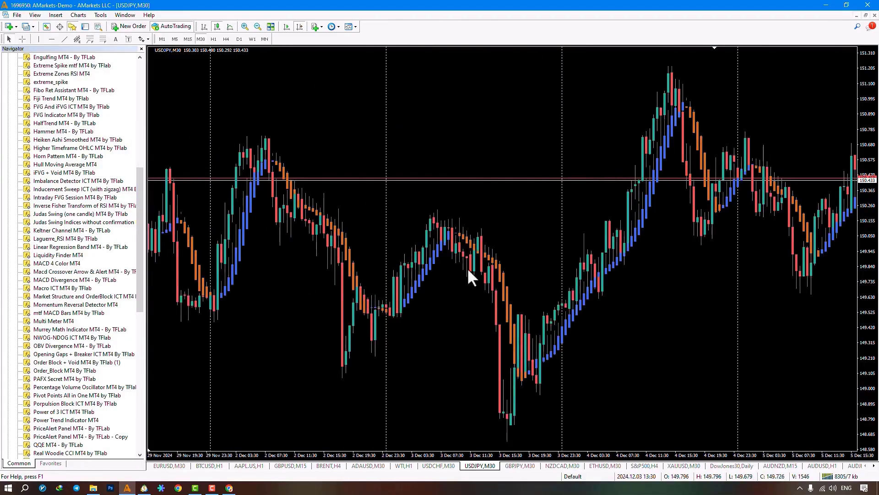
scroll(225, 223, up, 20)
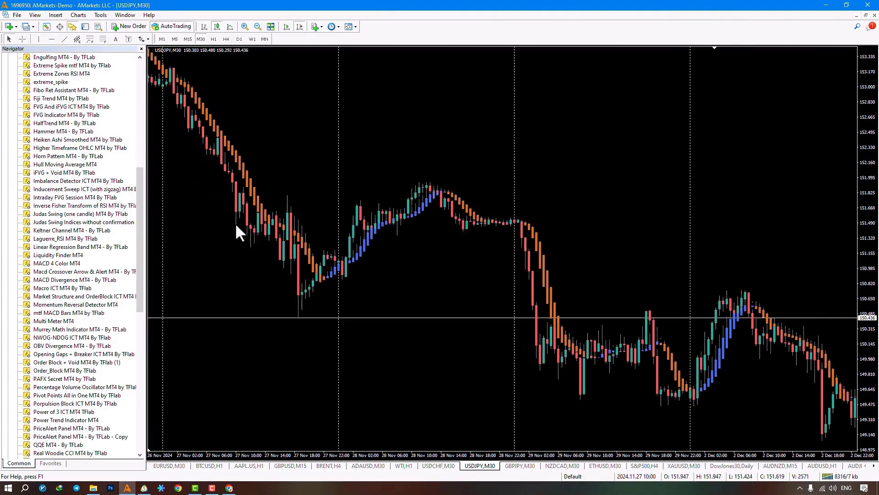
scroll(321, 246, up, 3)
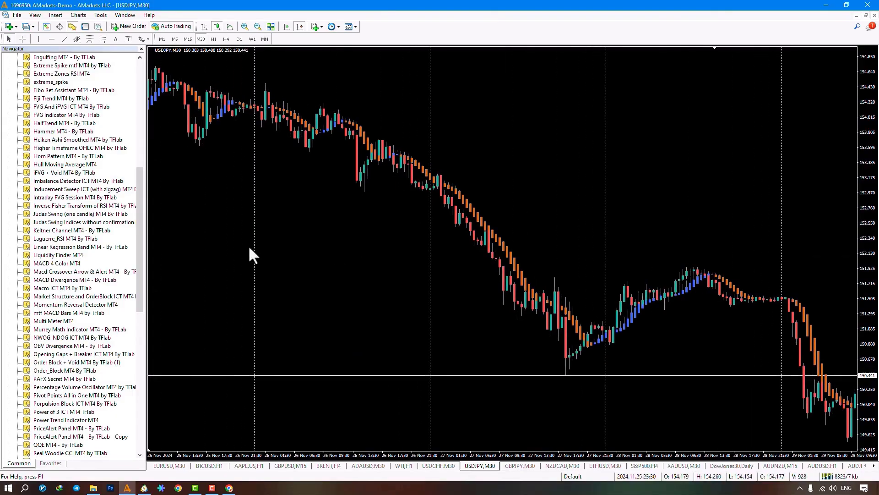